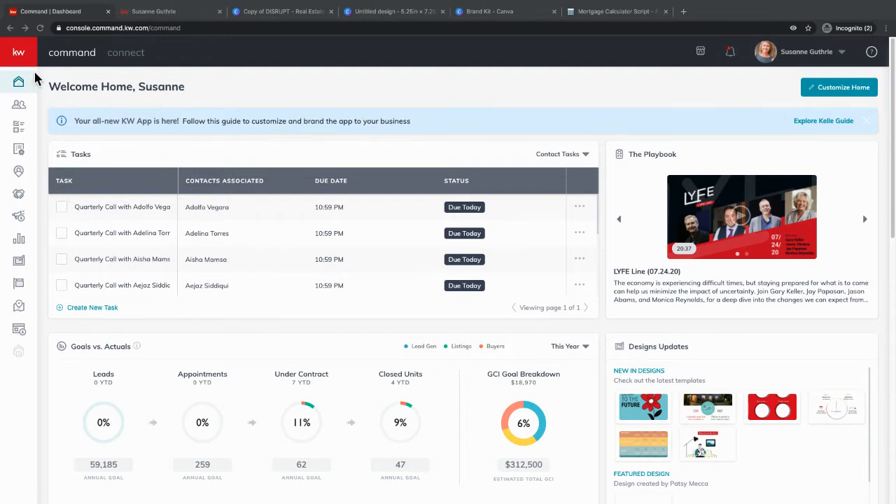
Step: Create a new page in the Consumer section that is displayed on the agent site
left_click(20, 330)
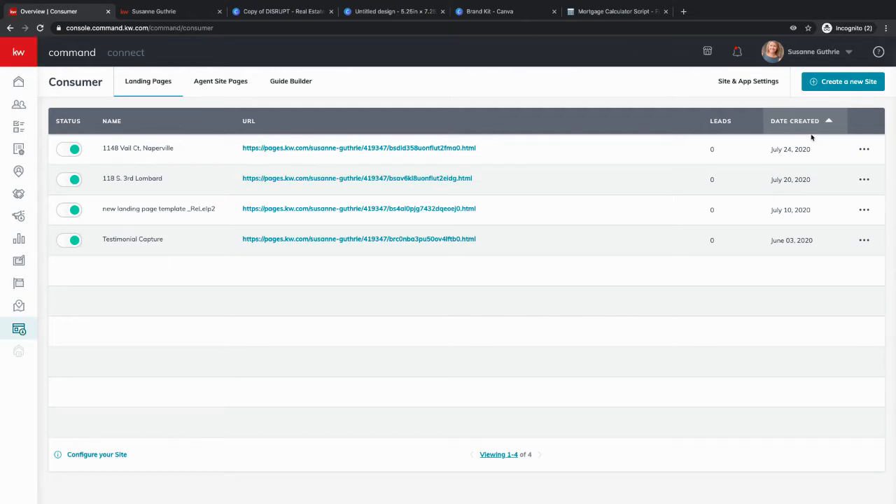
left_click(846, 83)
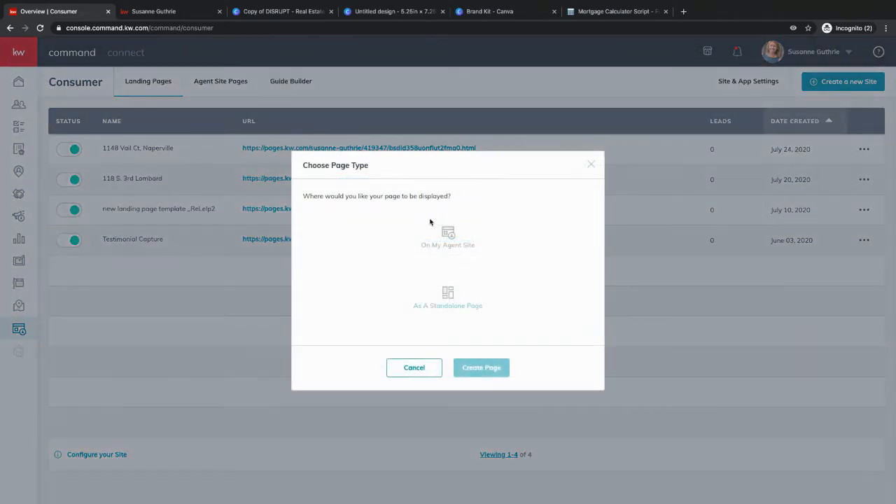
left_click(445, 235)
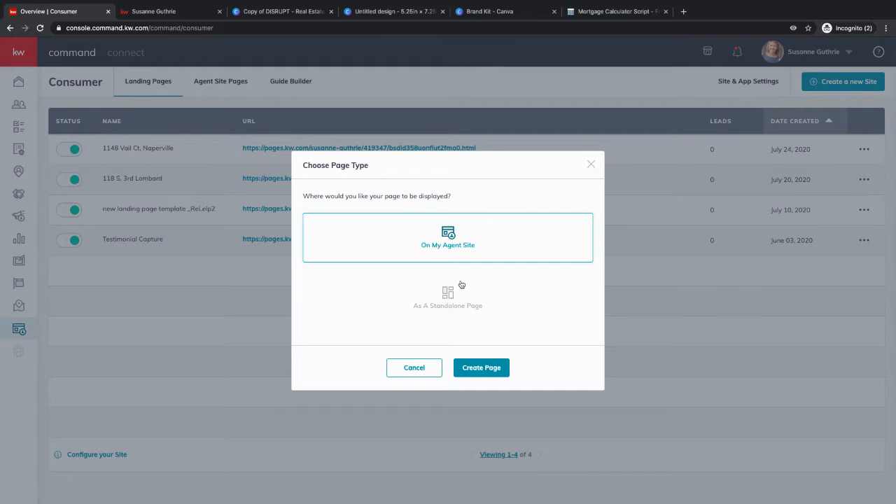
left_click(480, 367)
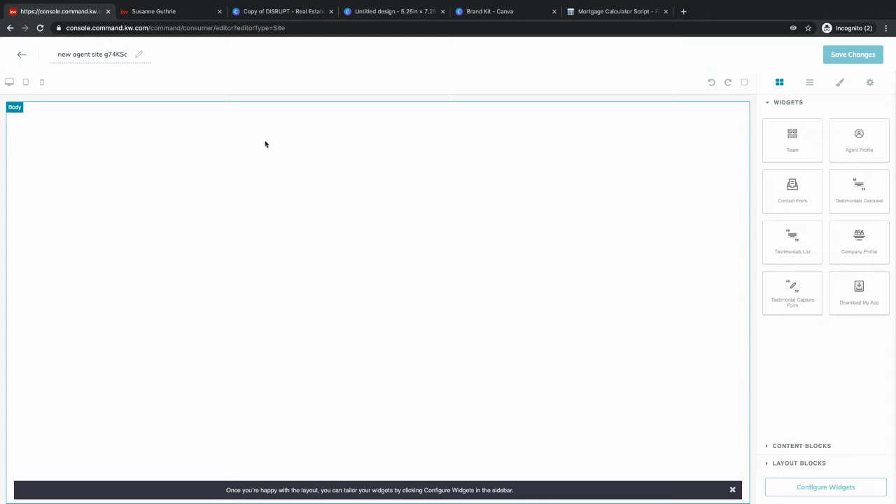
Step: Name the new page "app" and add the Download My App widget to its body
triple_click(109, 52)
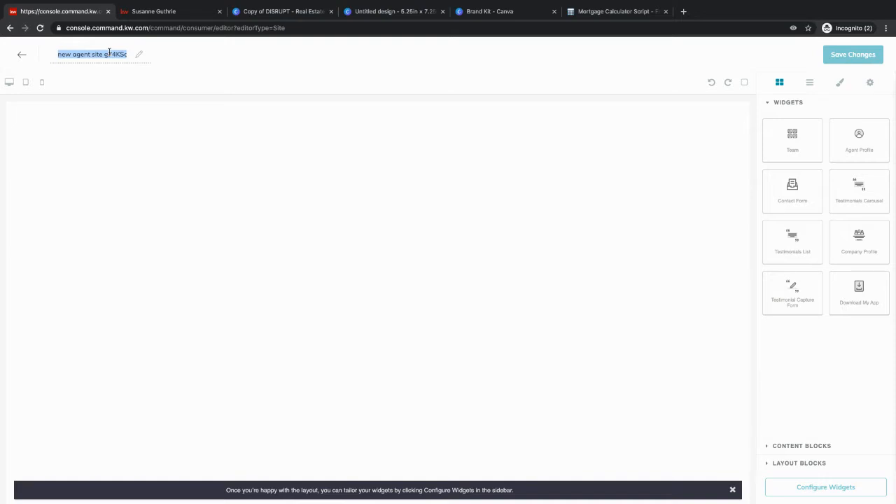
type("app")
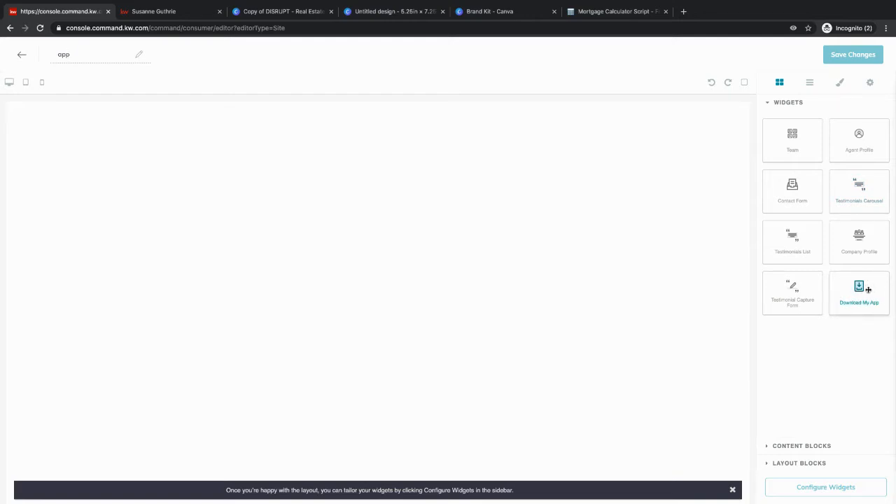
left_click_drag(868, 289, 498, 288)
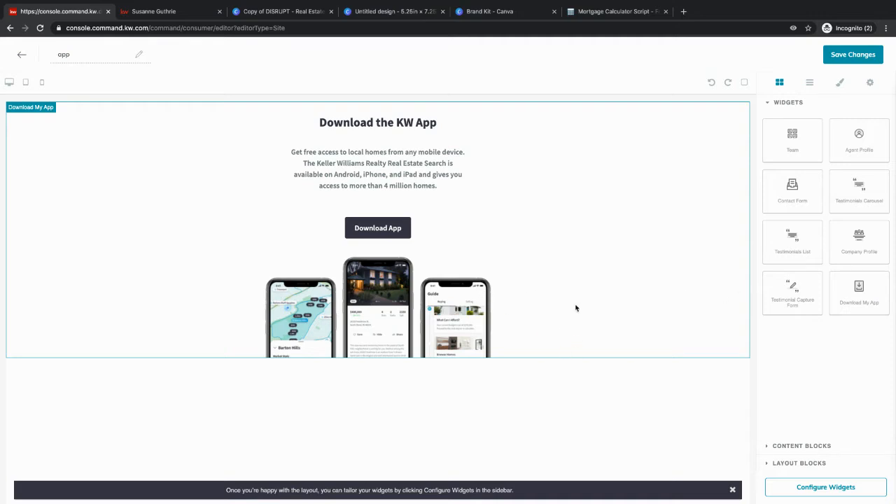
Step: Configure the widget's headline as "Download My KW App" and replace "The" with "My" before "Keller Williams" in the subtext
left_click(833, 489)
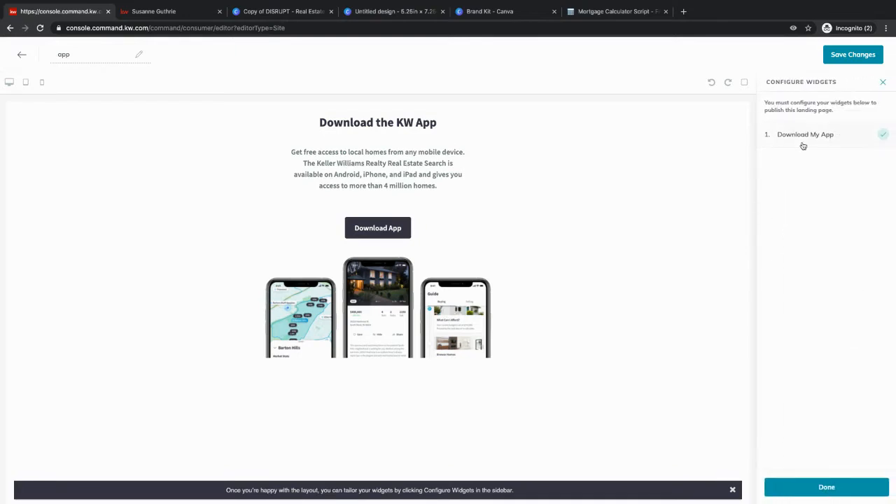
left_click(804, 139)
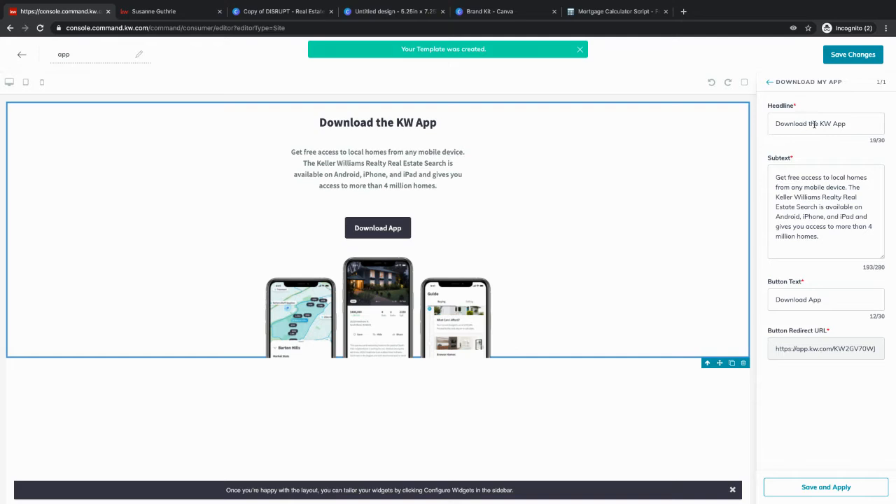
left_click(813, 124)
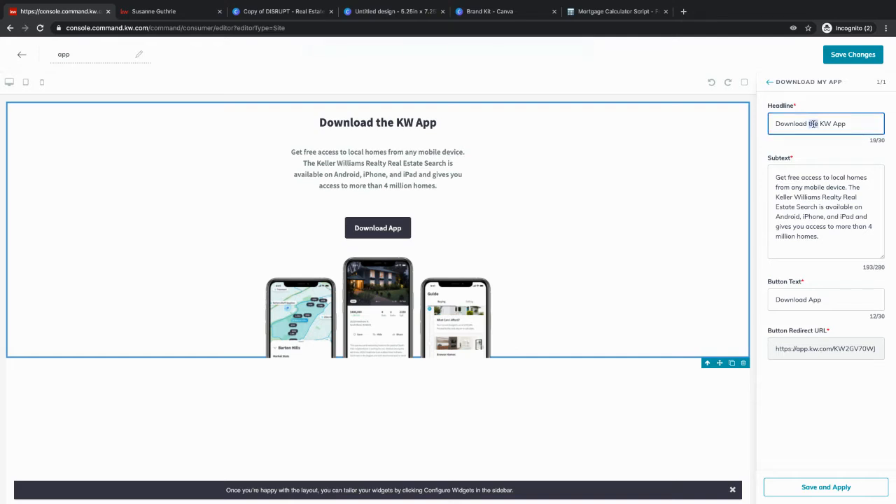
double_click(814, 124)
type("My")
double_click(854, 186)
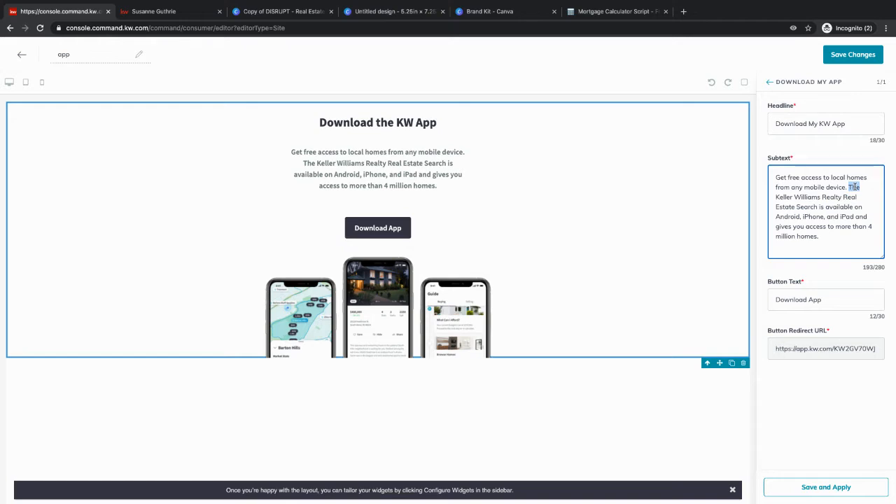
type("My")
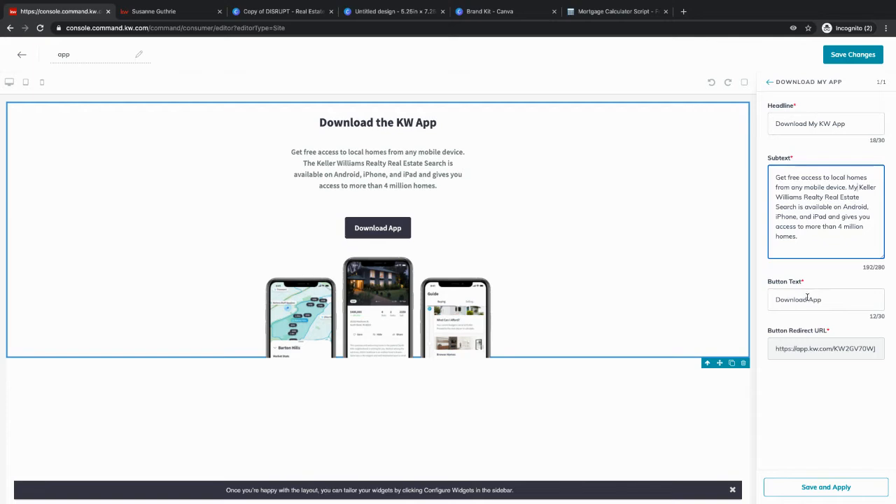
Step: Set the widget's button text to "Download My App", apply it, and publish the page as an agent site
left_click(808, 299)
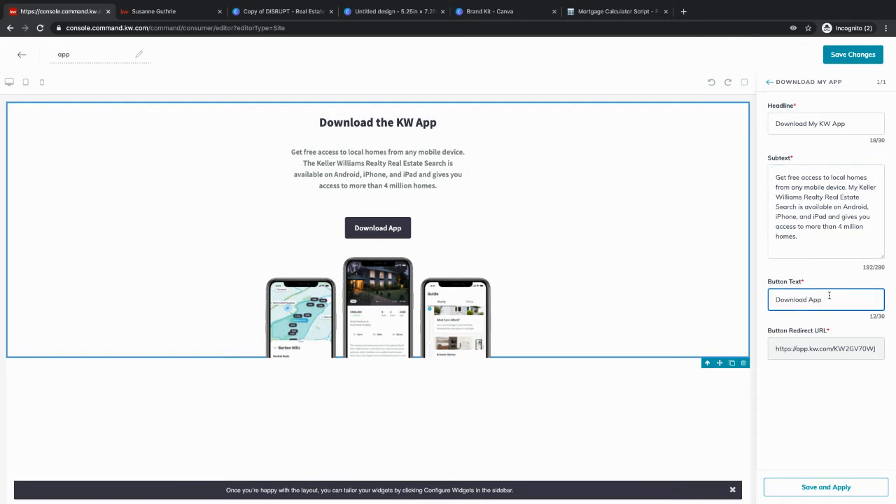
type("My")
left_click(839, 488)
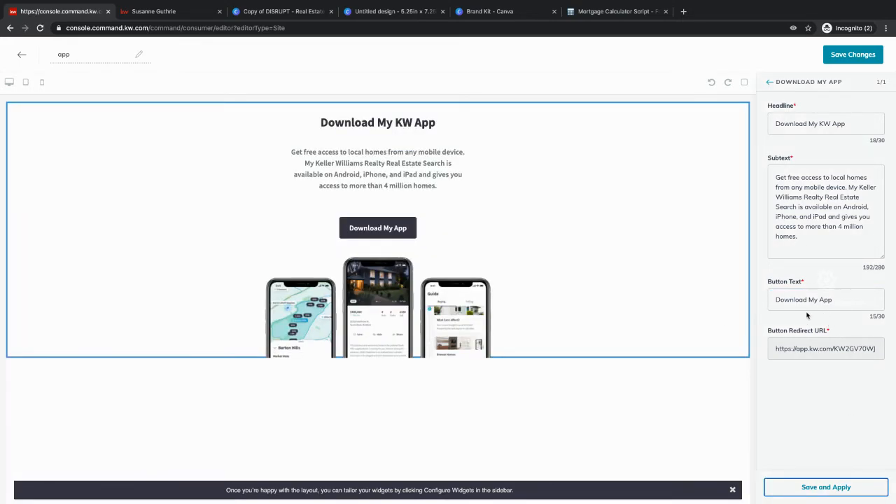
left_click(846, 57)
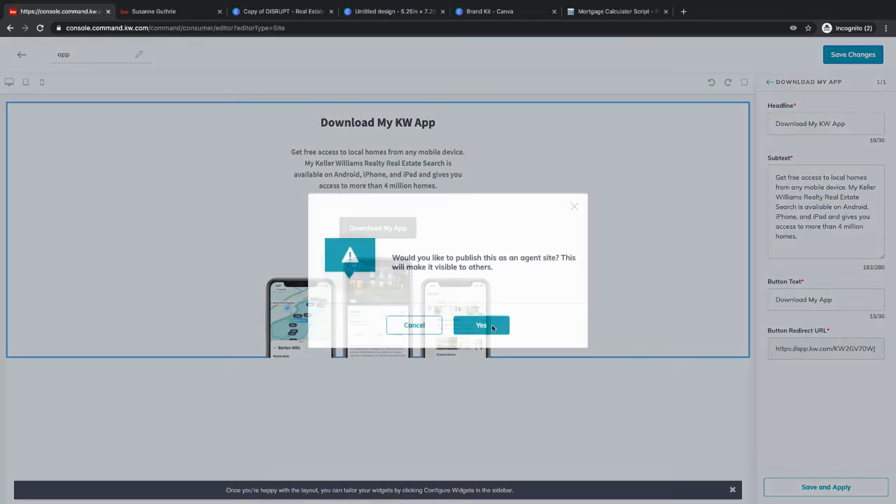
left_click(491, 327)
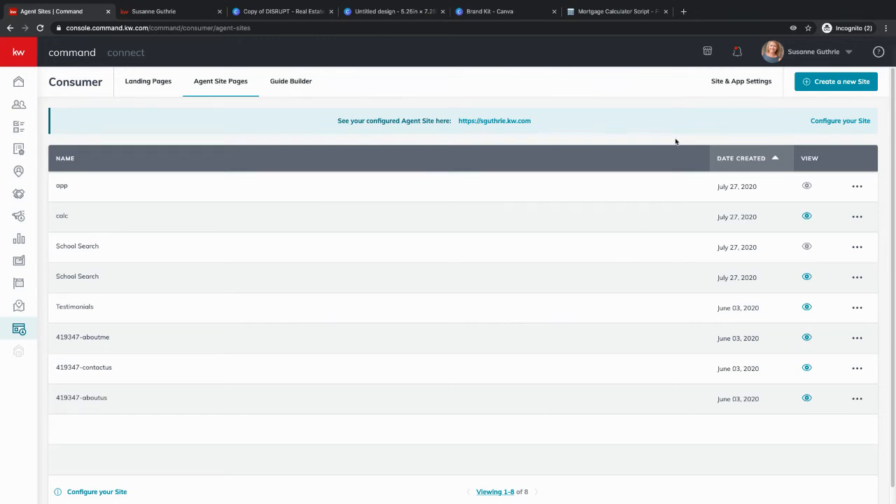
Step: Add a new entry to the agent site's page navigation, linked to the "app" page
left_click(734, 84)
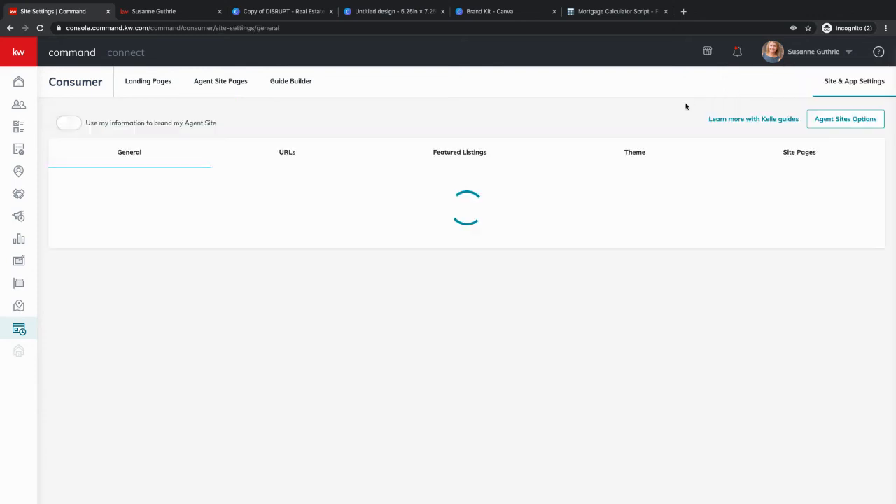
left_click(791, 154)
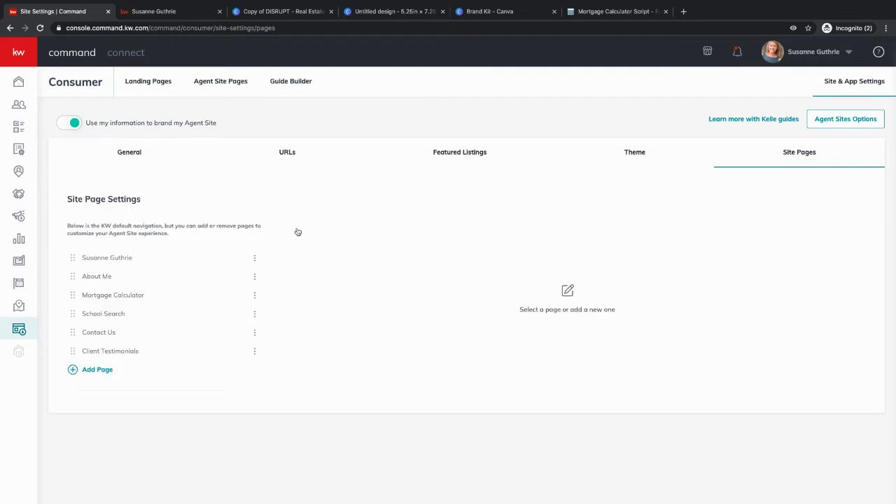
left_click(95, 371)
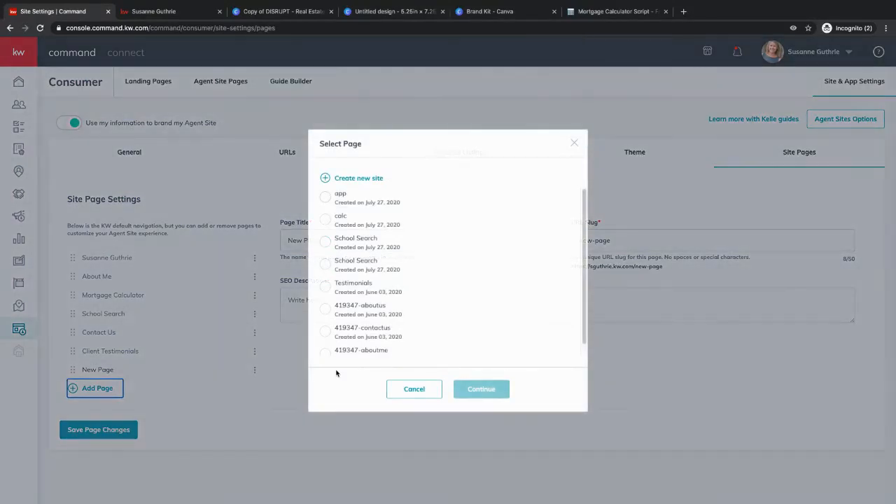
left_click(327, 200)
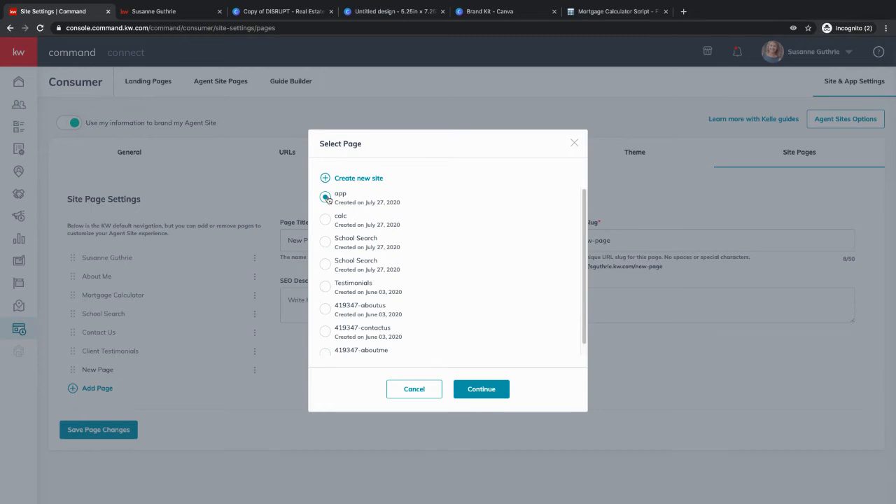
left_click(475, 391)
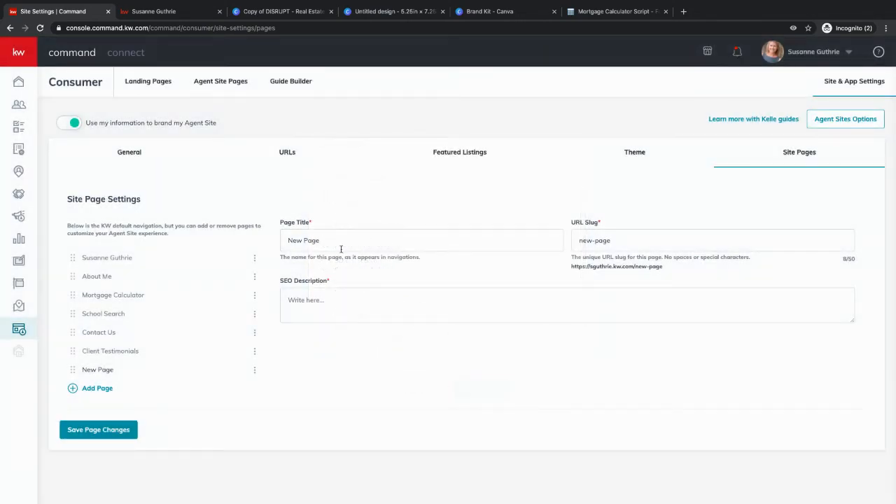
Step: Set the new site page's title to "Download My App"
left_click(322, 239)
triple_click(322, 240)
left_click(322, 240)
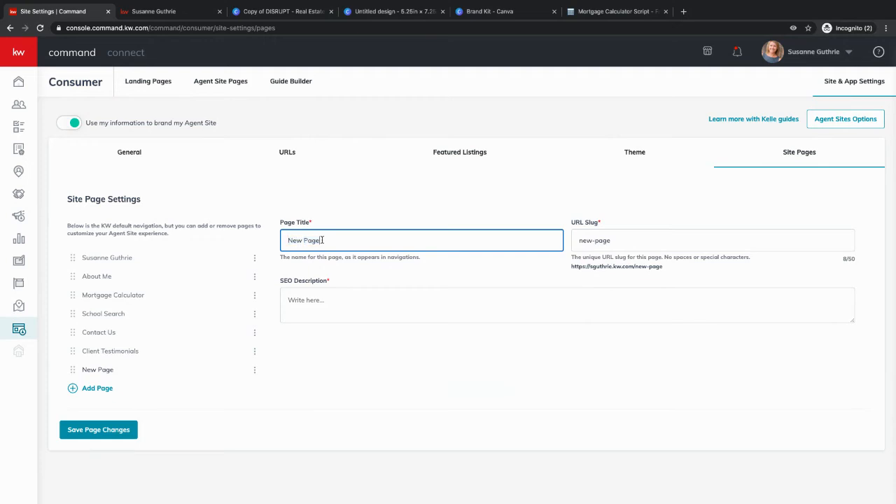
double_click(322, 240)
left_click(322, 240)
left_click_drag(322, 240, 283, 238)
type("Download My App")
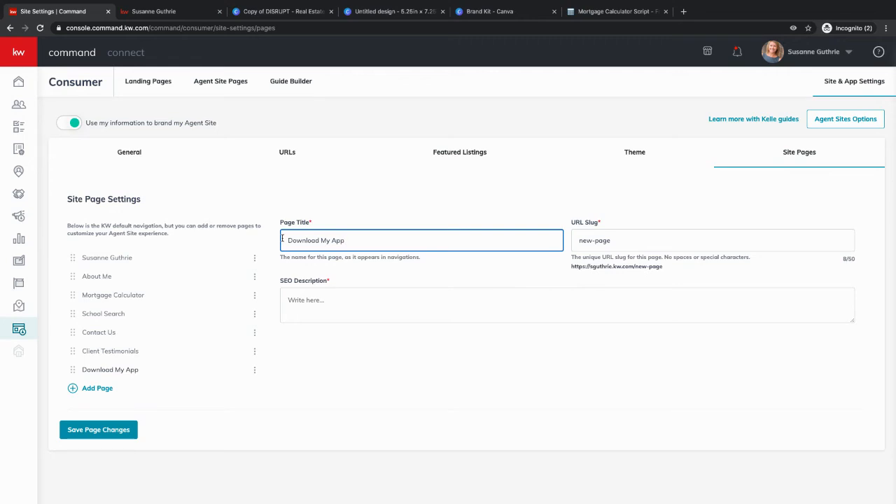
Step: Set the page's URL slug to "app", leave the SEO description empty, and save the page changes
left_click(609, 238)
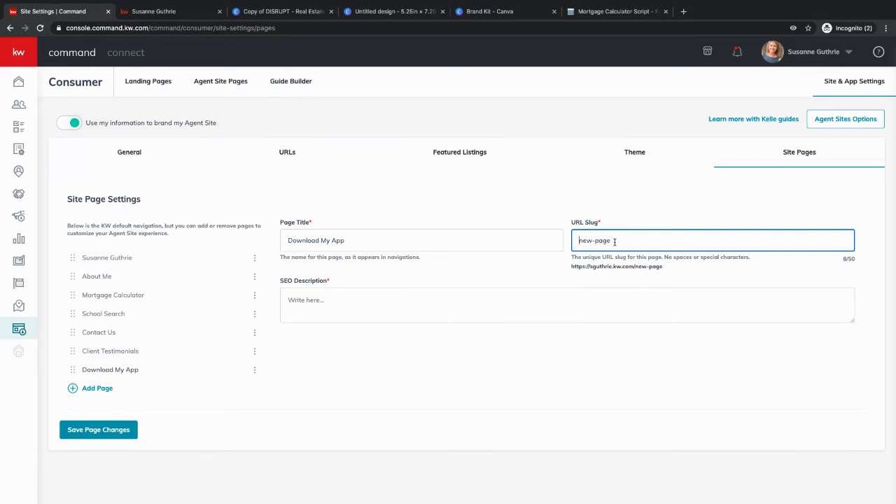
type("app")
key("Delete")
key("Delete")
key("Delete")
key("Delete")
key("Delete")
key("Delete")
key("Delete")
key("Delete")
left_click(418, 296)
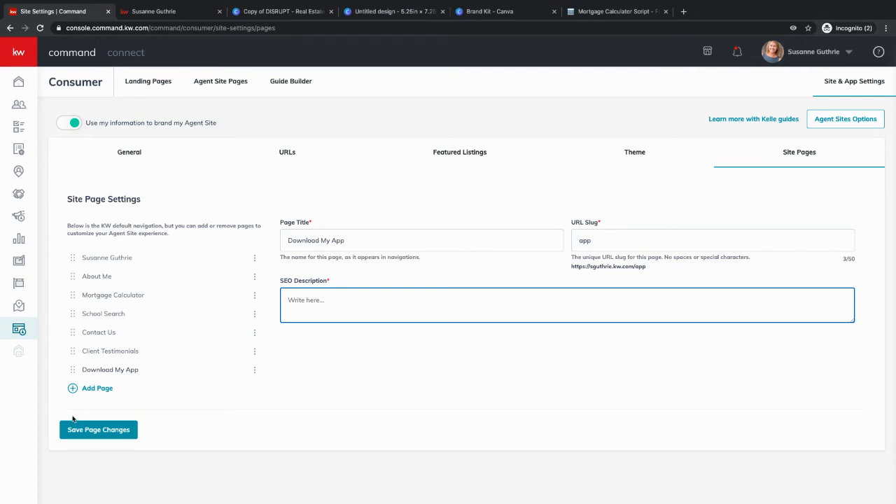
left_click(84, 434)
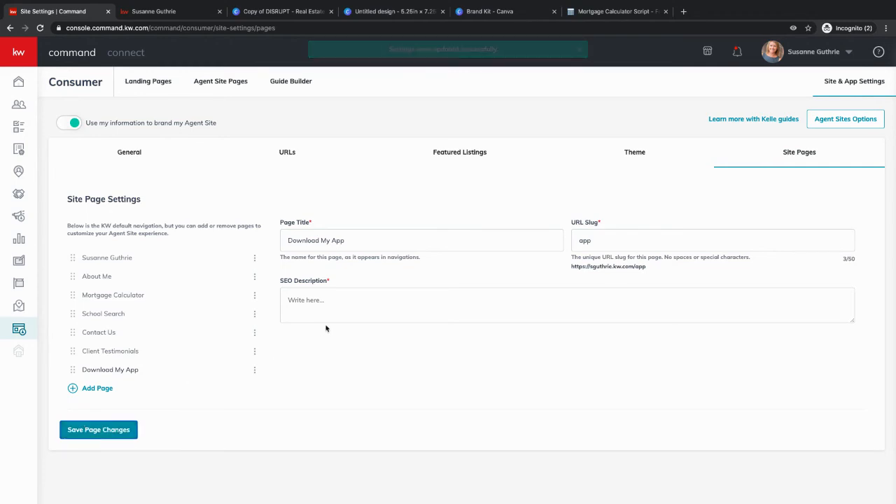
Step: Reload the public agent site, open its Download My App page, and look through it down to the footer
left_click(155, 13)
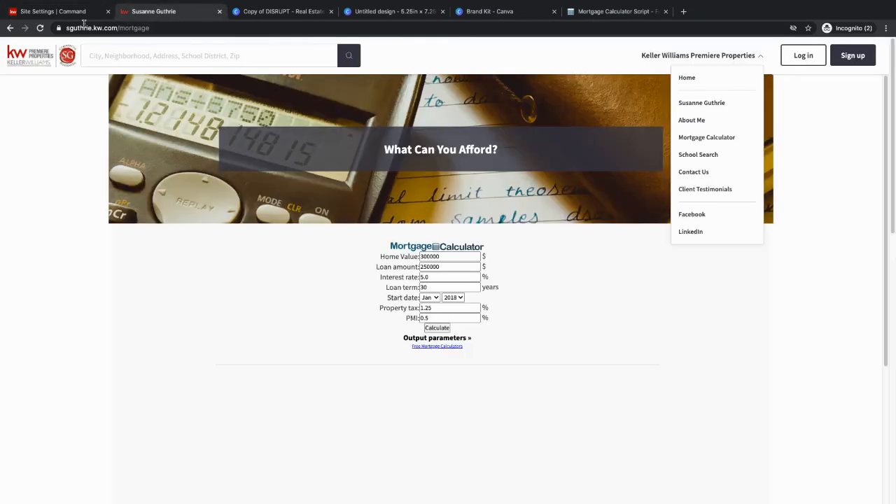
left_click(40, 28)
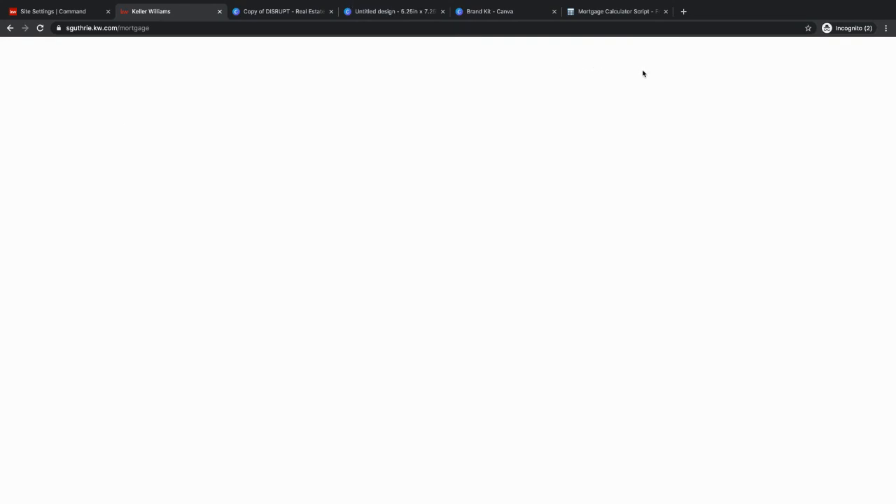
left_click(40, 29)
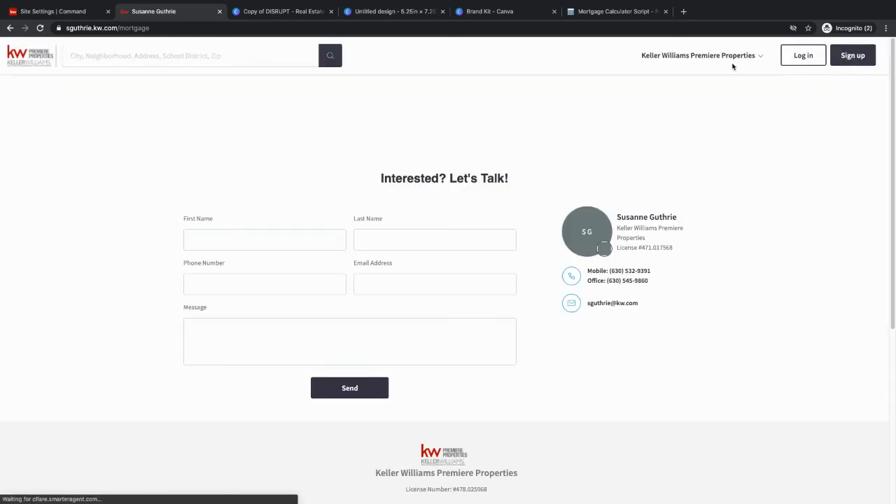
left_click(735, 61)
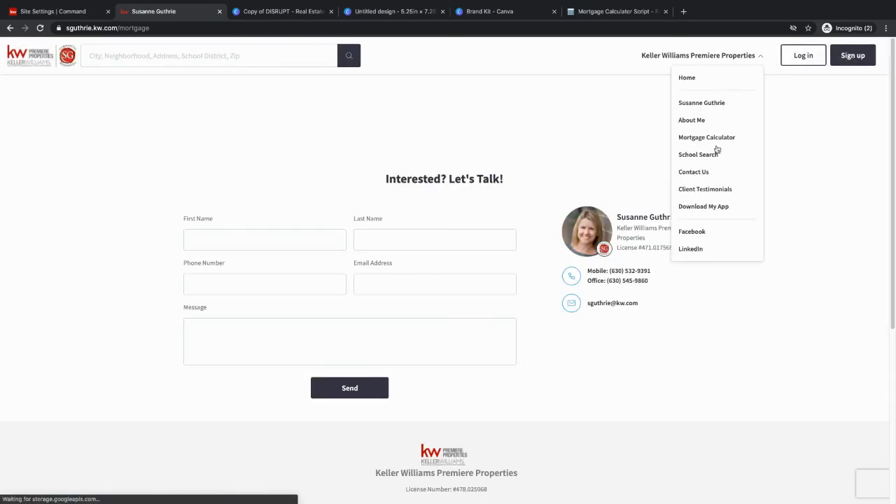
left_click(694, 207)
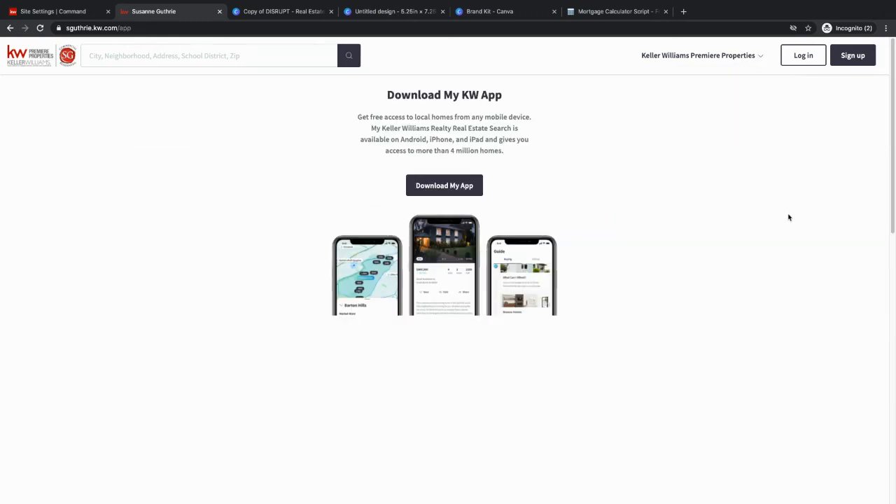
scroll(788, 217, "down", 5)
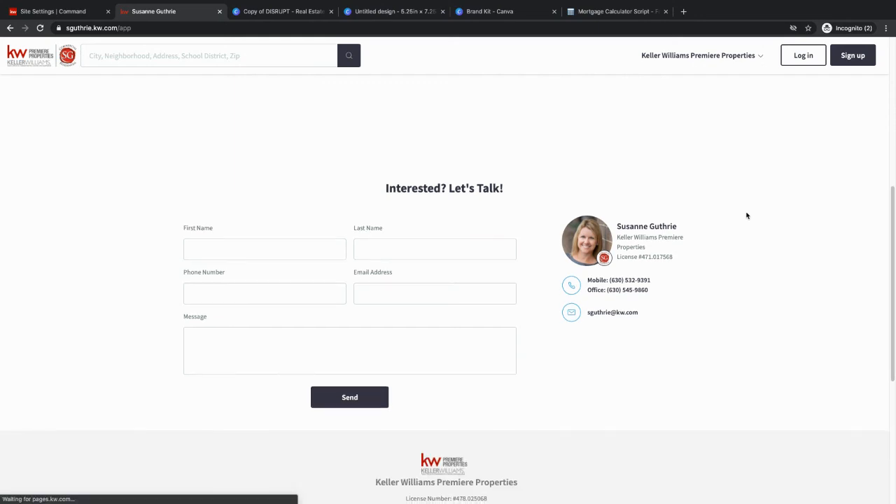
scroll(747, 216, "down", 2)
scroll(452, 194, "up", 2)
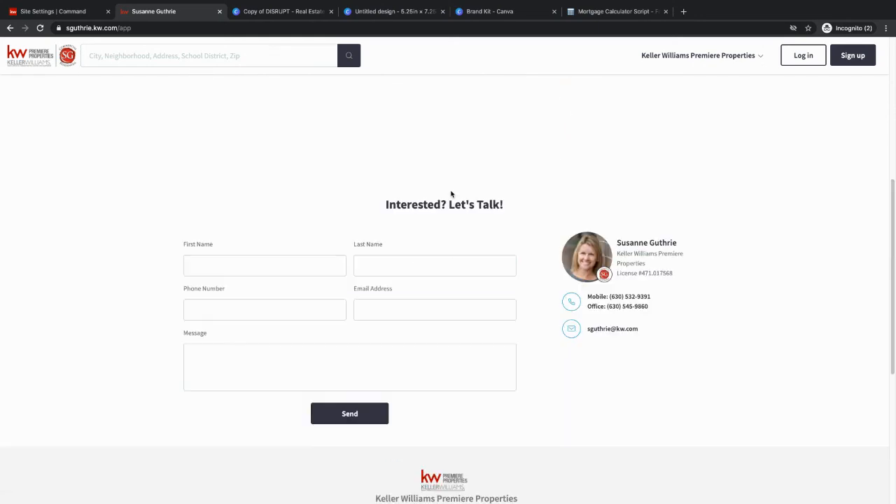
scroll(468, 248, "down", 4)
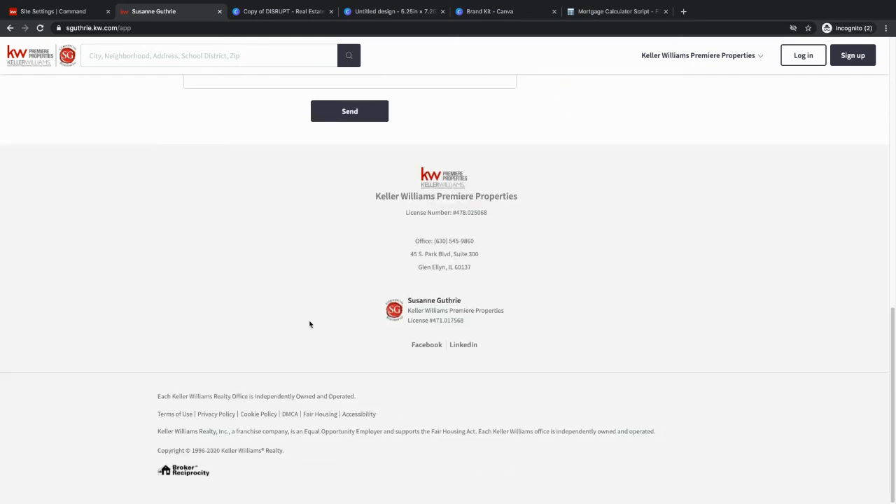
scroll(377, 330, "up", 10)
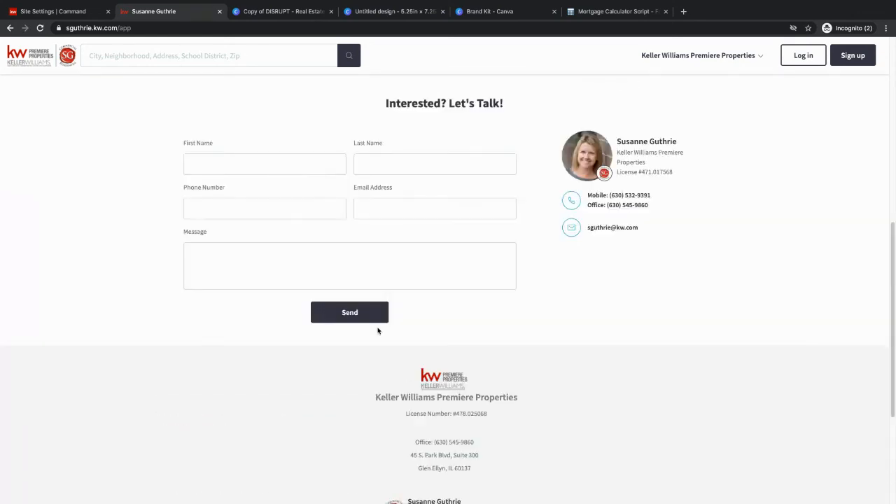